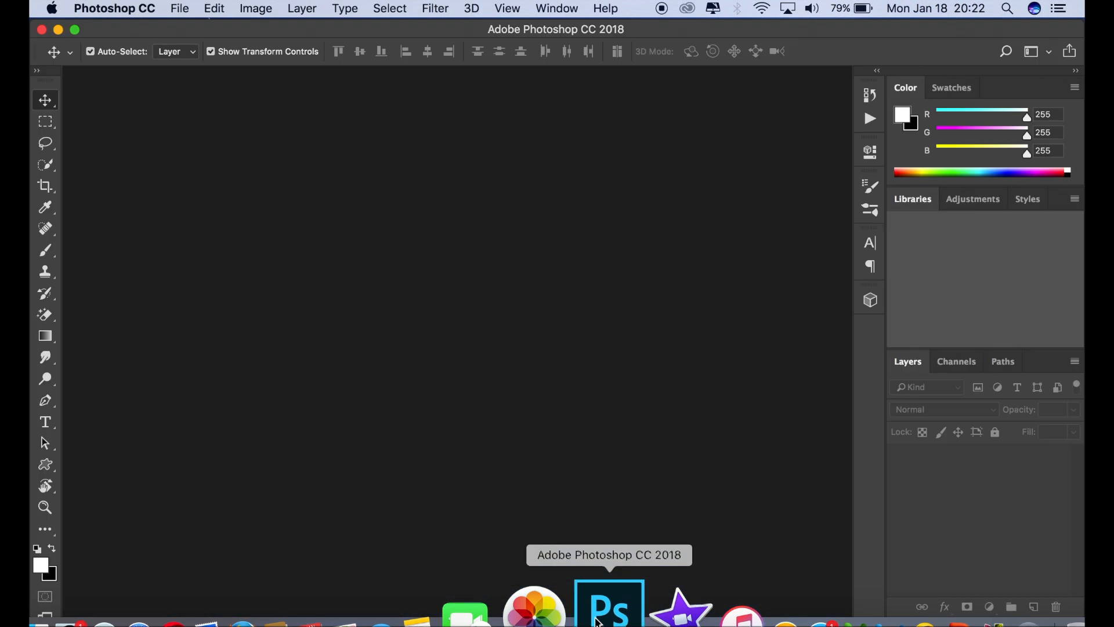
# Open IMG_0277.JPG from the Desktop and duplicate its Background layer.
pyautogui.click(180, 8)
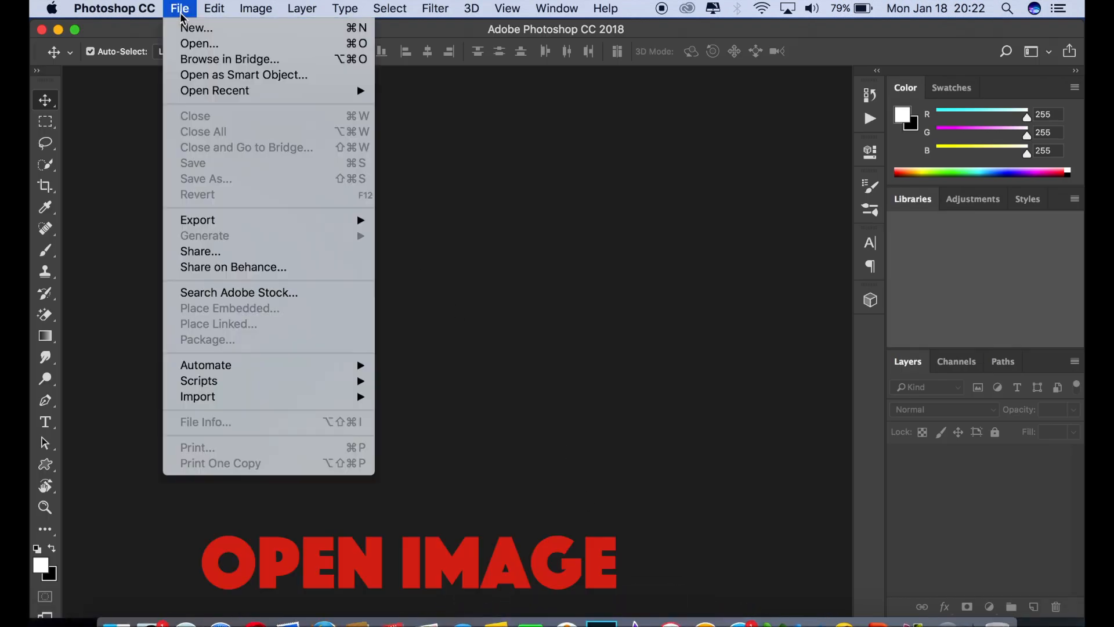
pyautogui.click(192, 41)
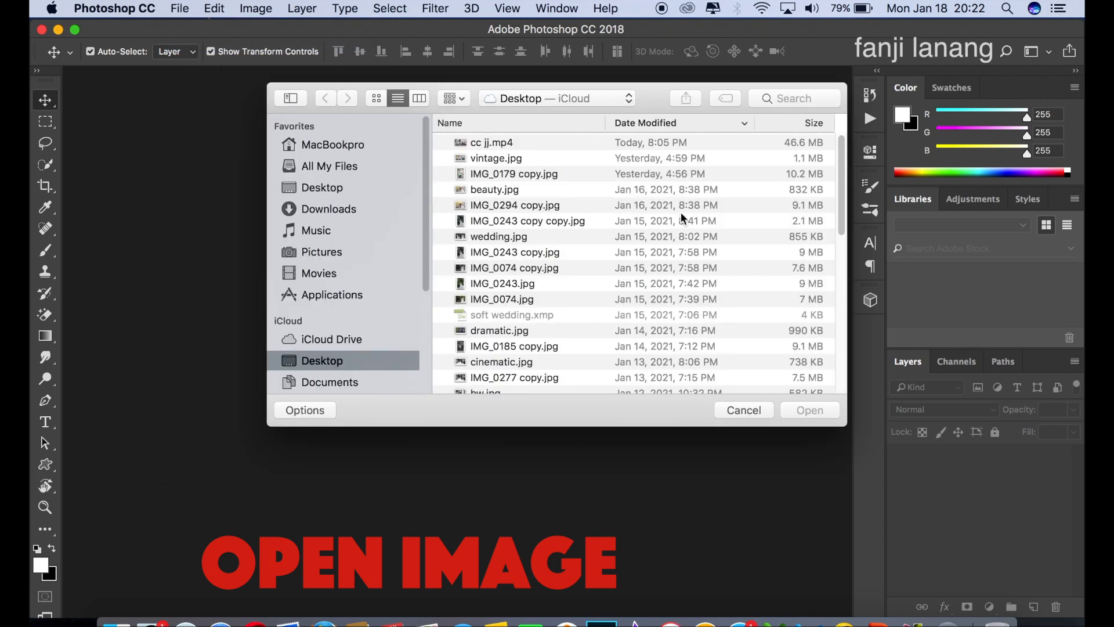
pyautogui.moveTo(841, 152); pyautogui.dragTo(838, 366)
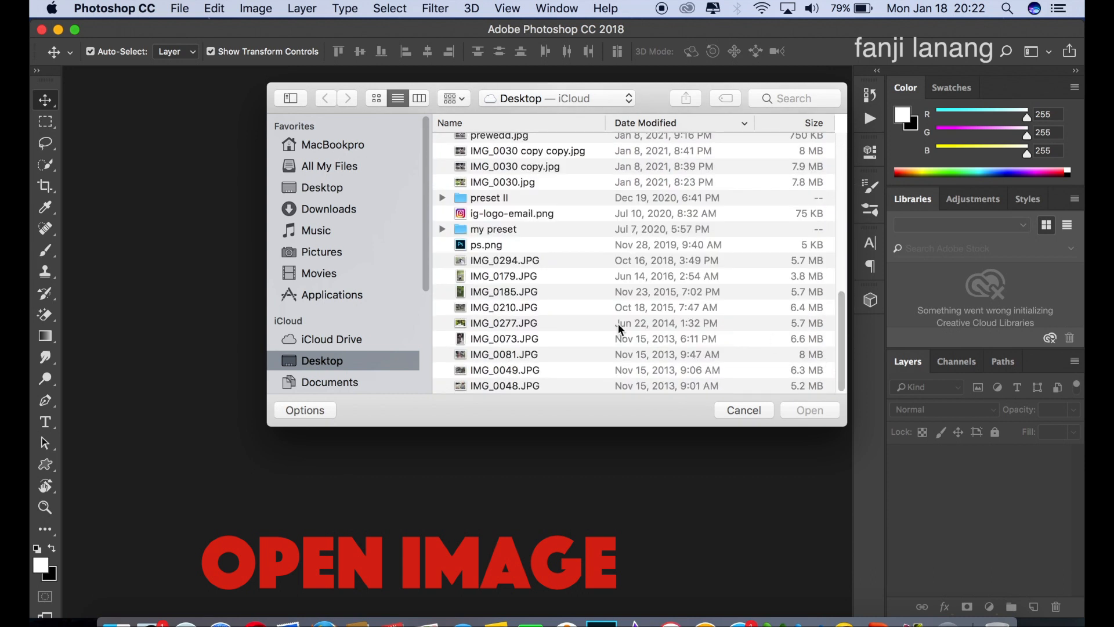
pyautogui.click(530, 323)
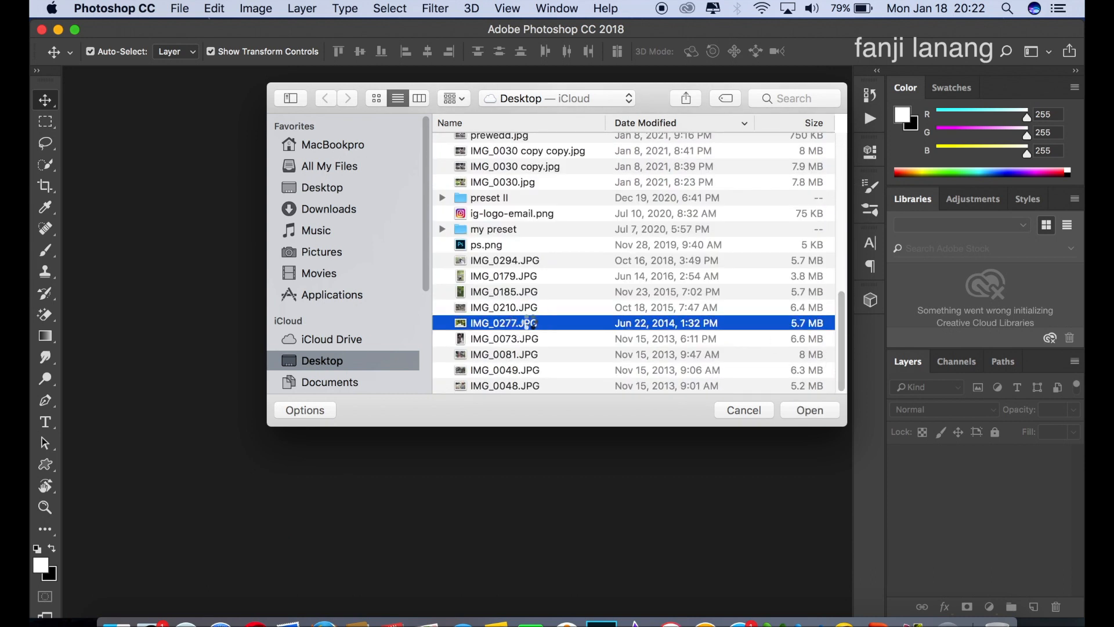
pyautogui.doubleClick(530, 323)
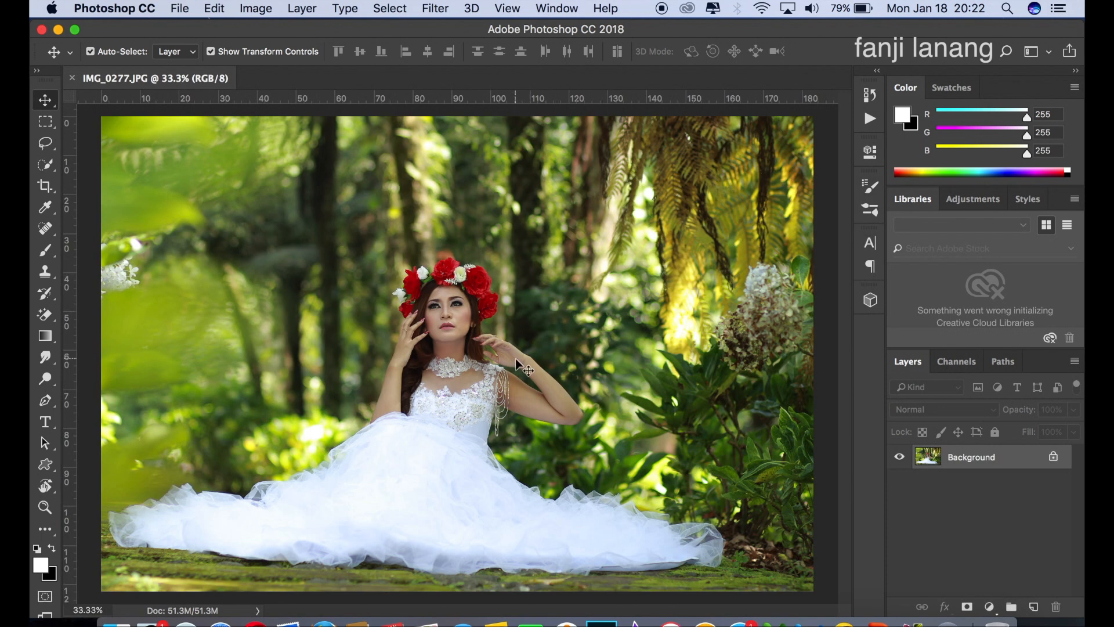
pyautogui.moveTo(974, 460); pyautogui.dragTo(1032, 605)
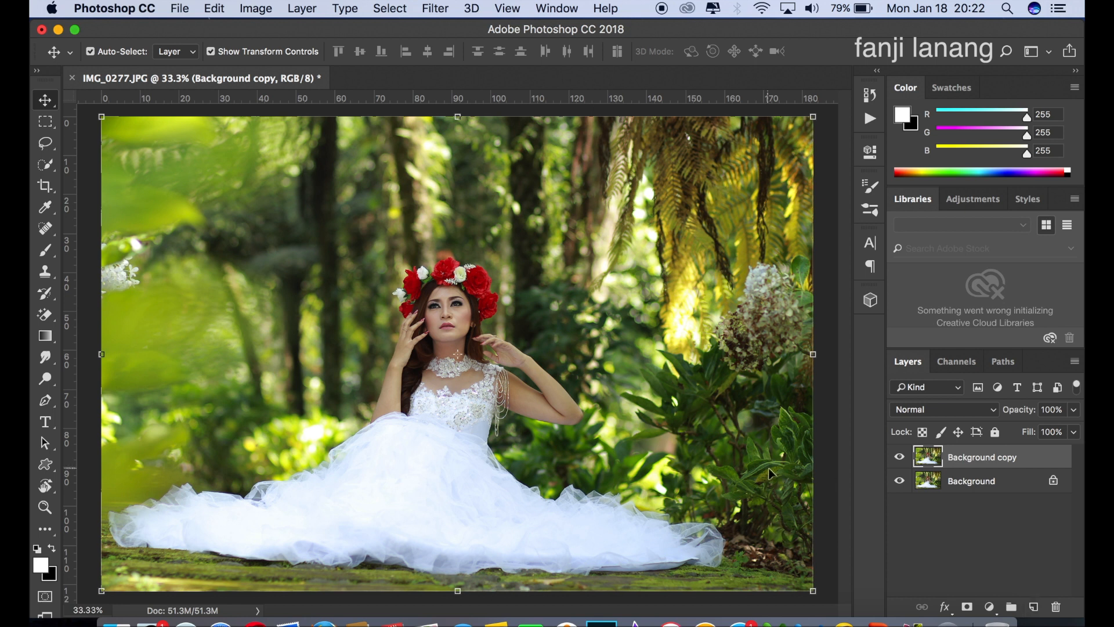
# Add a Channel Mixer adjustment layer and set the Green output channel to Green 0% and Blue +100%.
pyautogui.click(990, 606)
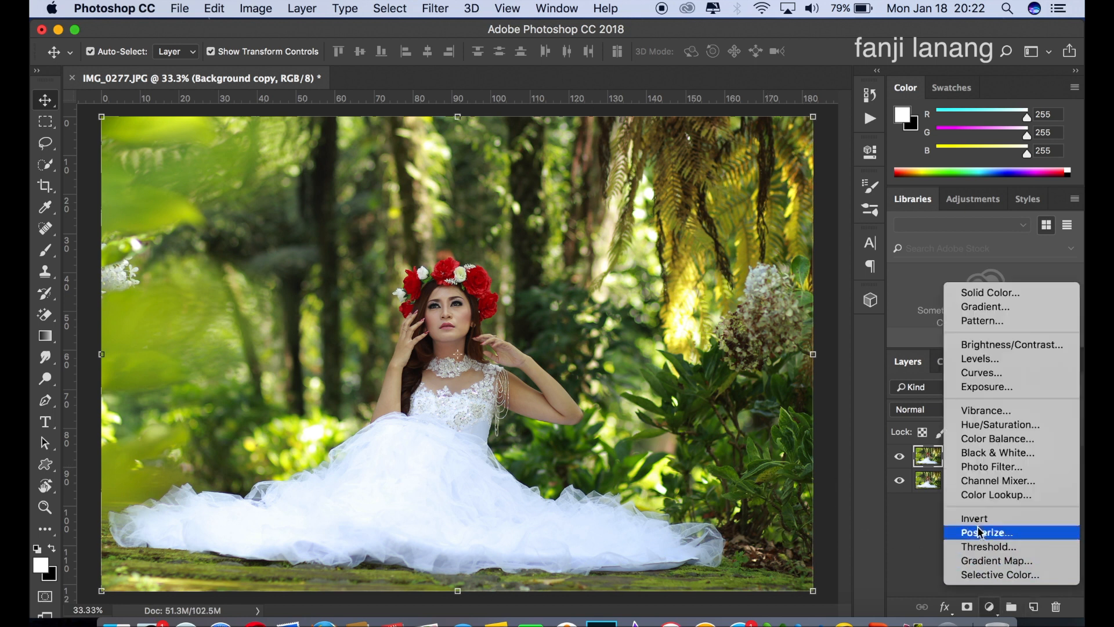
pyautogui.click(981, 482)
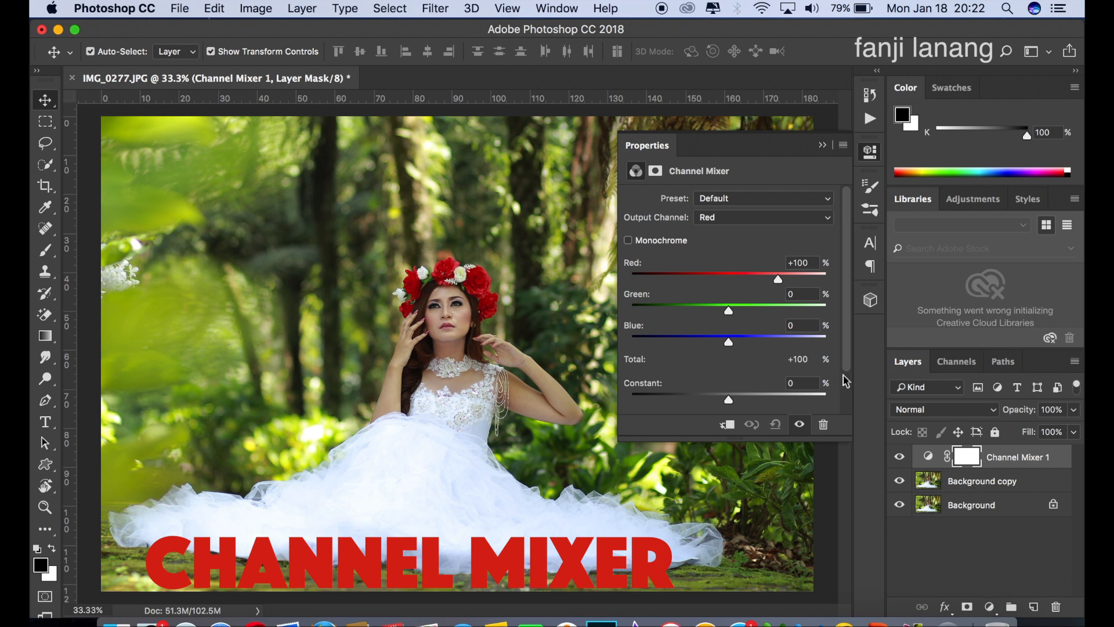
pyautogui.click(726, 214)
pyautogui.click(727, 227)
pyautogui.click(728, 307)
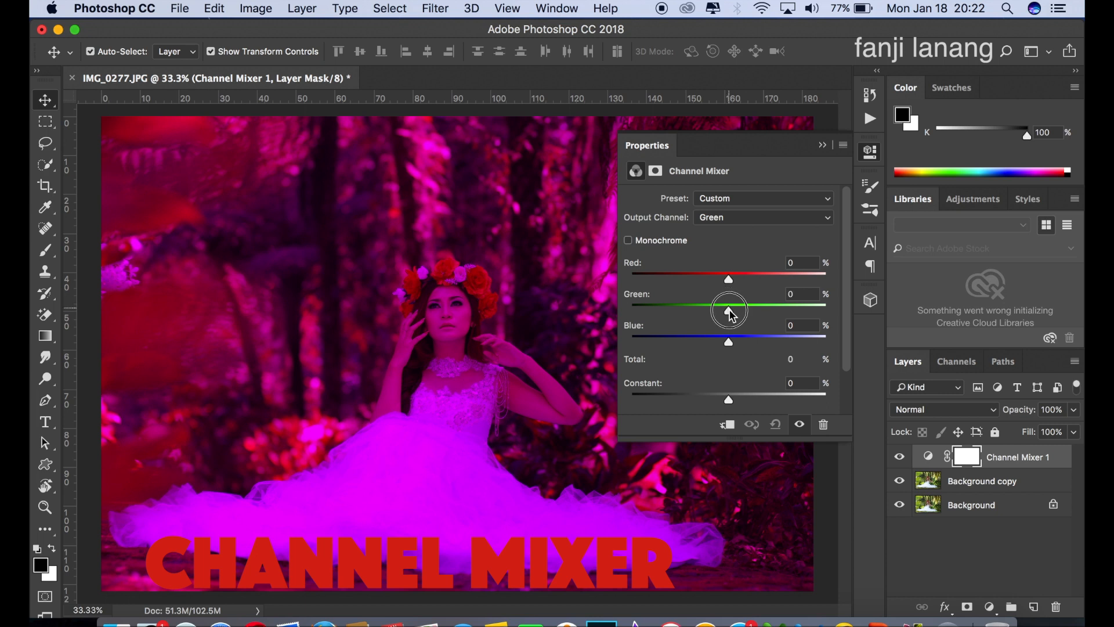
pyautogui.moveTo(765, 342); pyautogui.dragTo(777, 342)
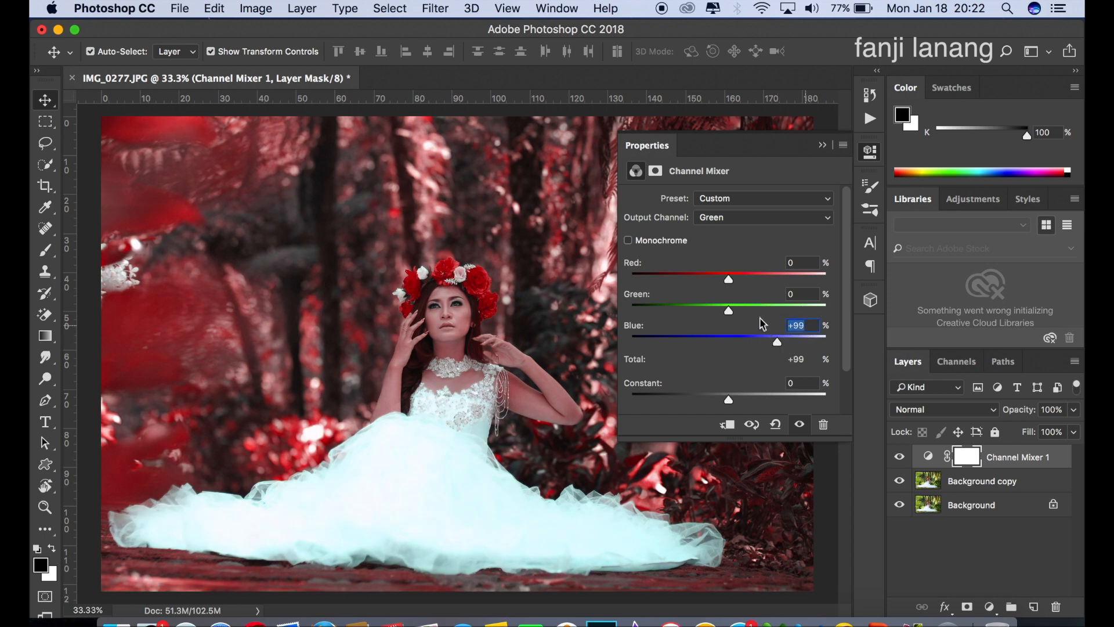
pyautogui.write('100')
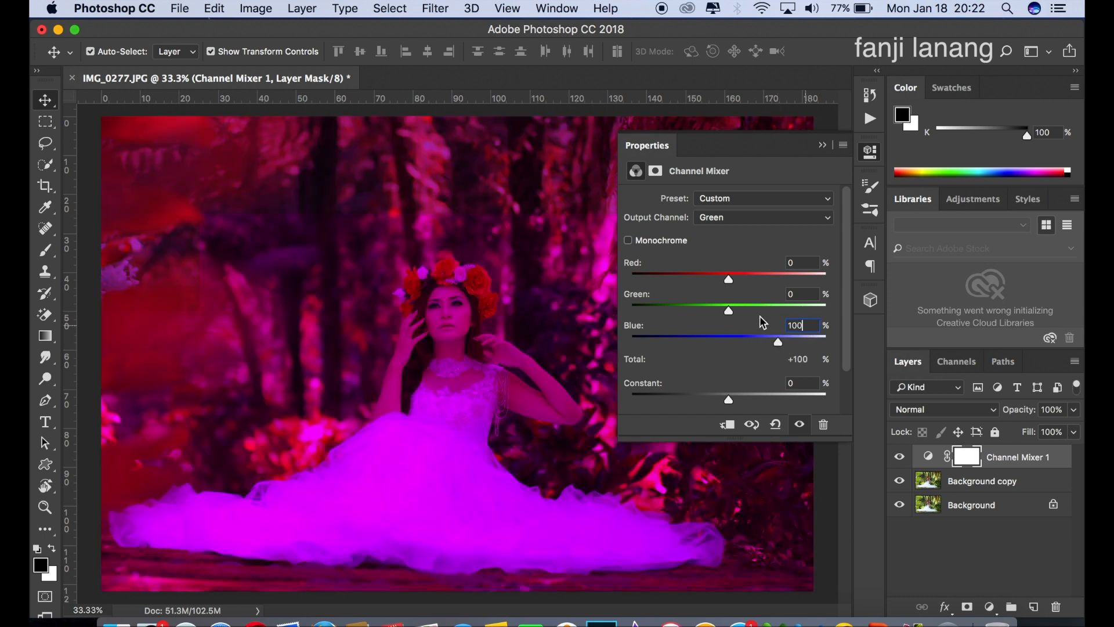
# Set the Channel Mixer's Blue output channel to Green +100% and Blue 0%.
pyautogui.click(735, 213)
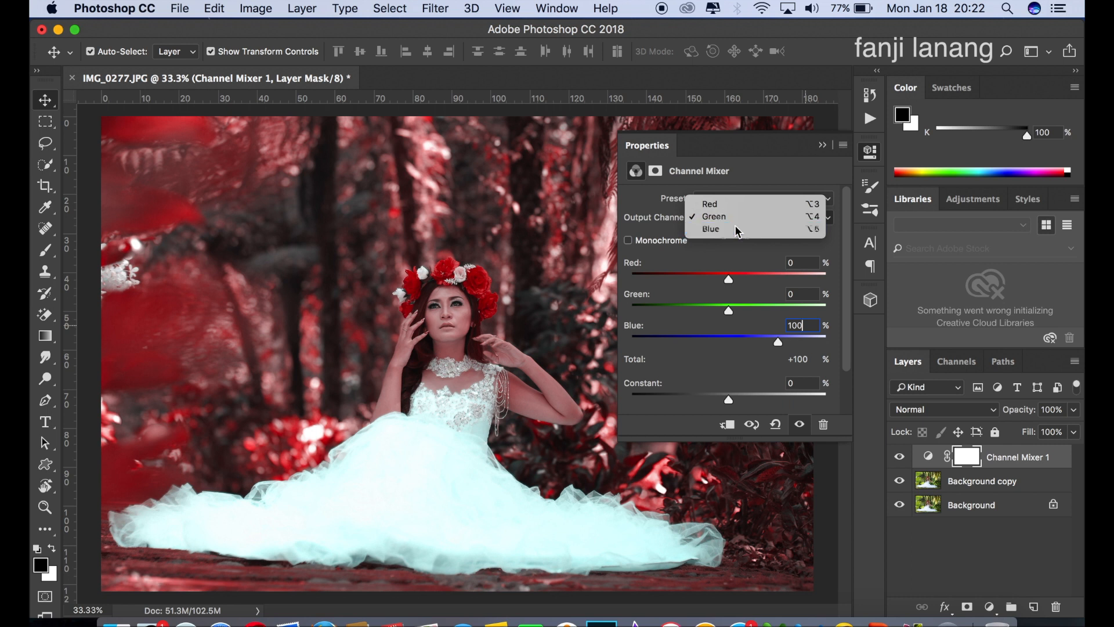
pyautogui.click(737, 231)
pyautogui.click(777, 308)
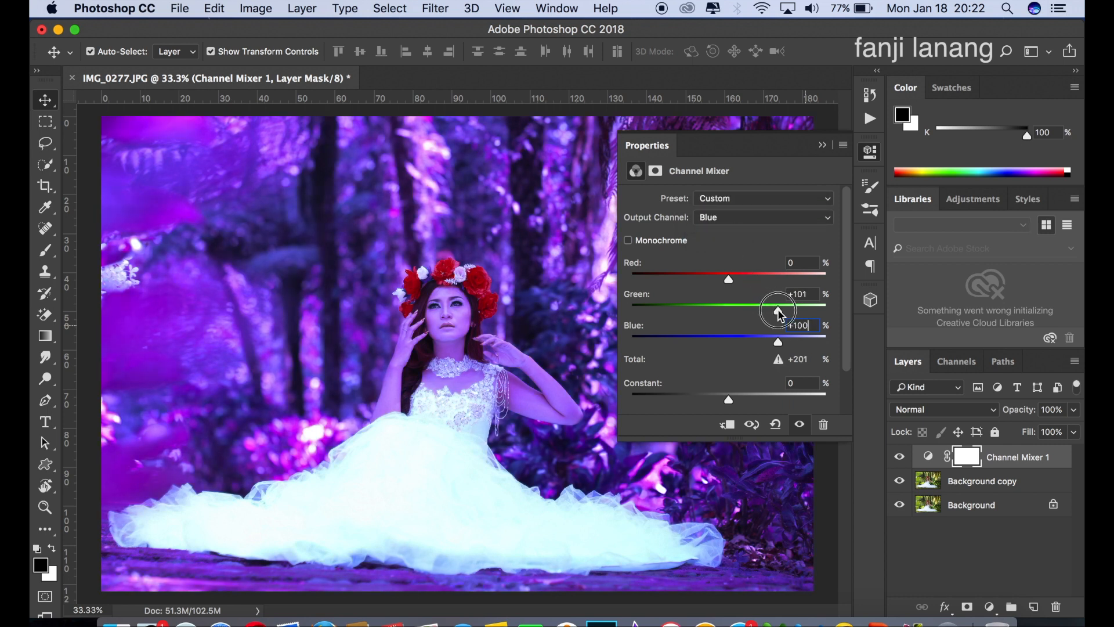
pyautogui.click(807, 295)
pyautogui.click(733, 336)
pyautogui.moveTo(733, 337); pyautogui.dragTo(729, 340)
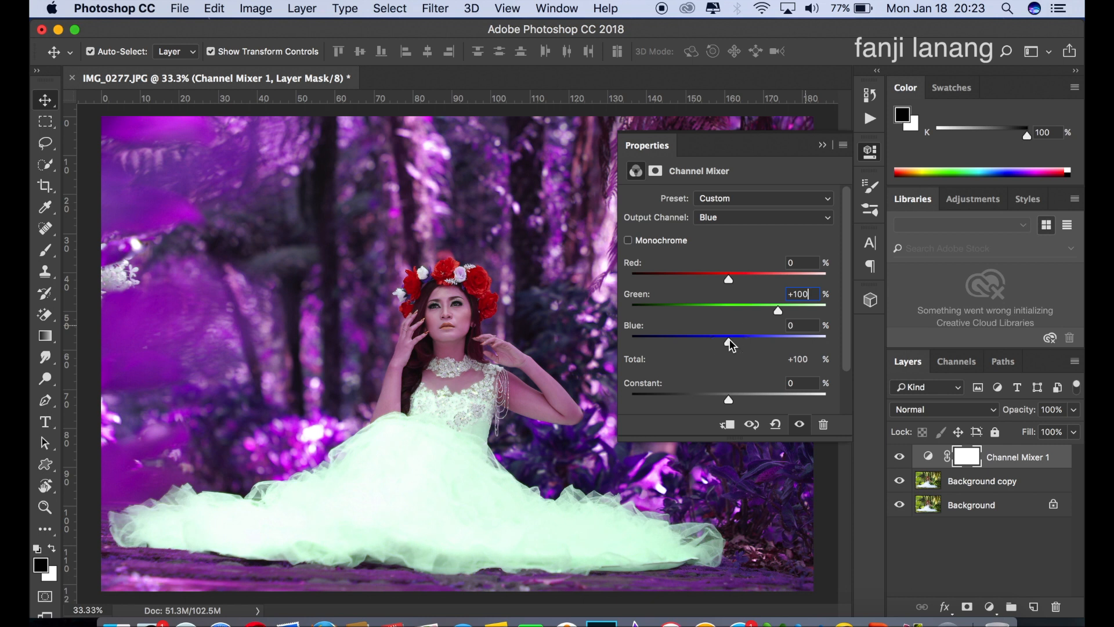
pyautogui.click(822, 146)
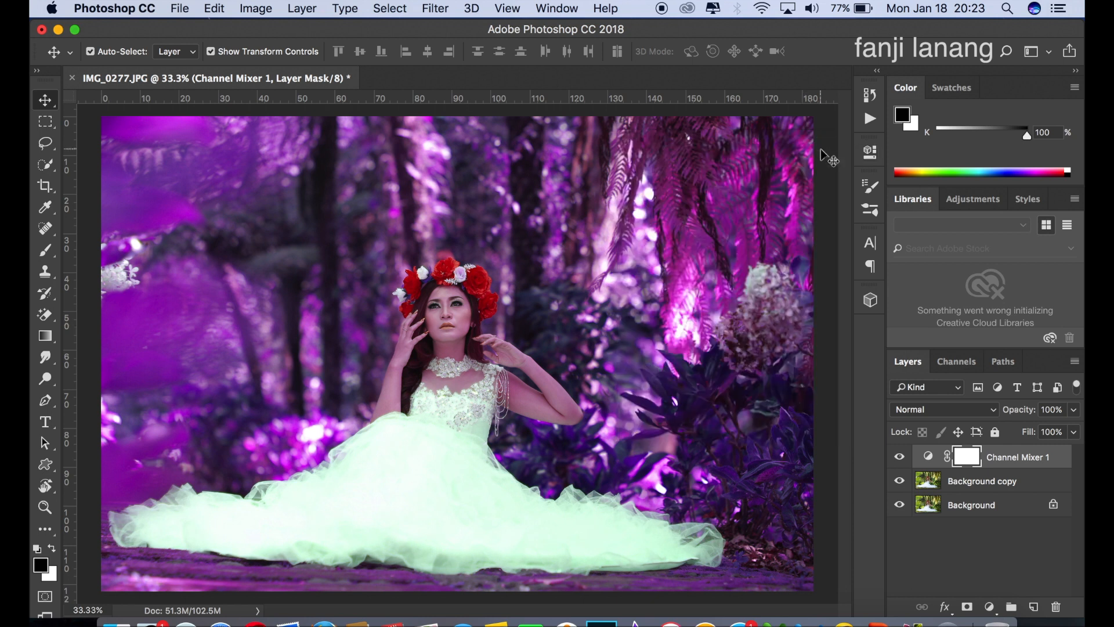
# Set the Channel Mixer layer's blend mode to Lighten and compare the image with the layer hidden and shown.
pyautogui.click(966, 409)
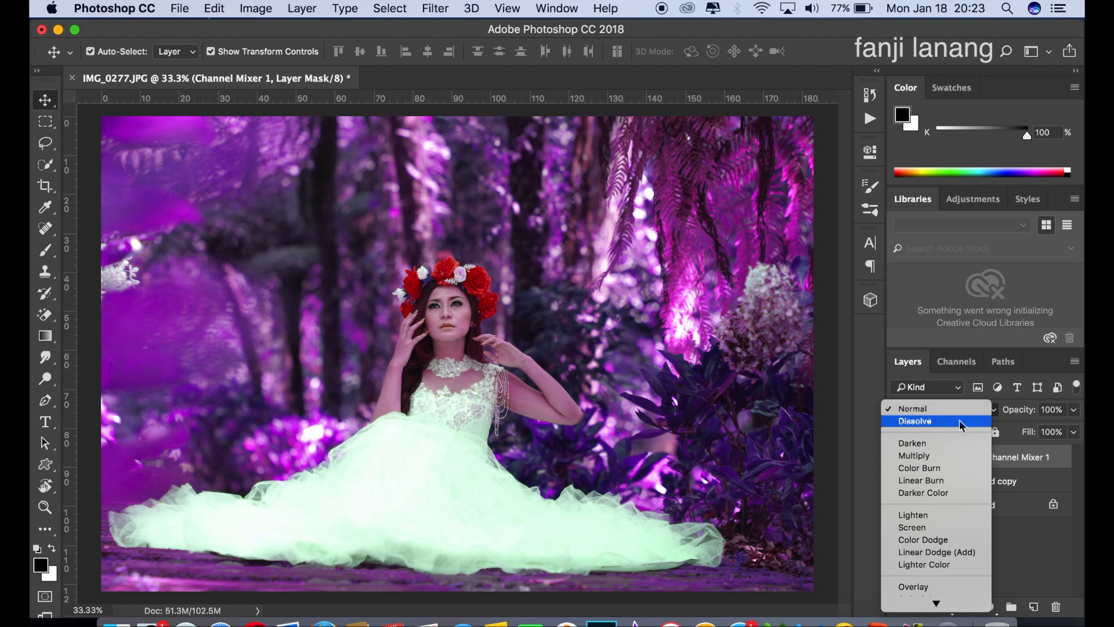
pyautogui.click(928, 511)
pyautogui.click(898, 457)
pyautogui.click(898, 457)
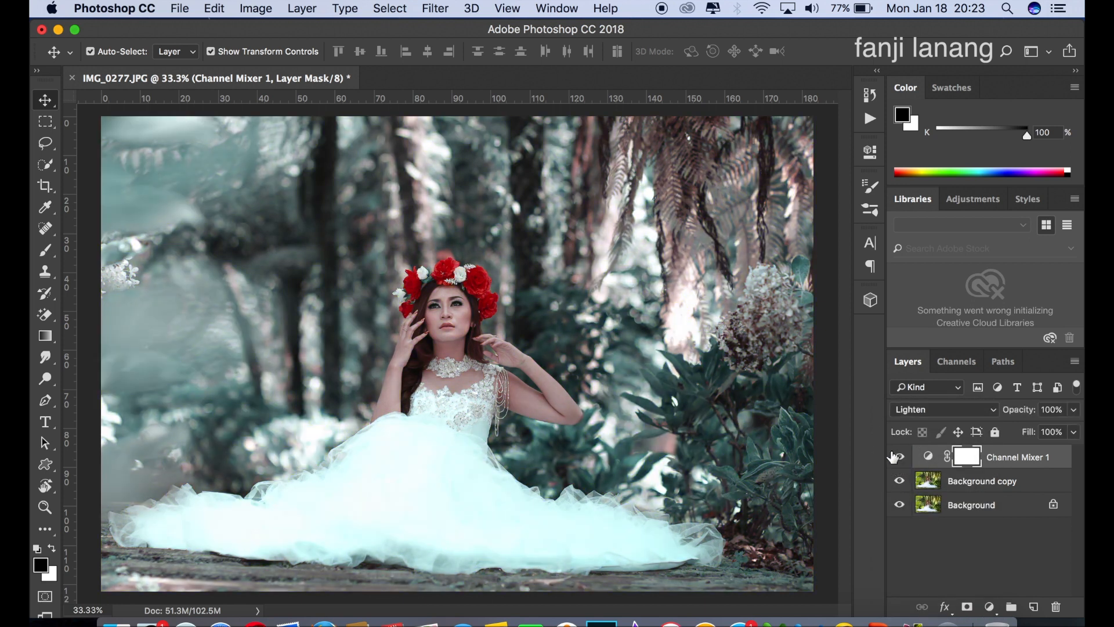
# Add a Brightness/Contrast adjustment layer with Contrast 50 and Brightness -20.
pyautogui.click(990, 606)
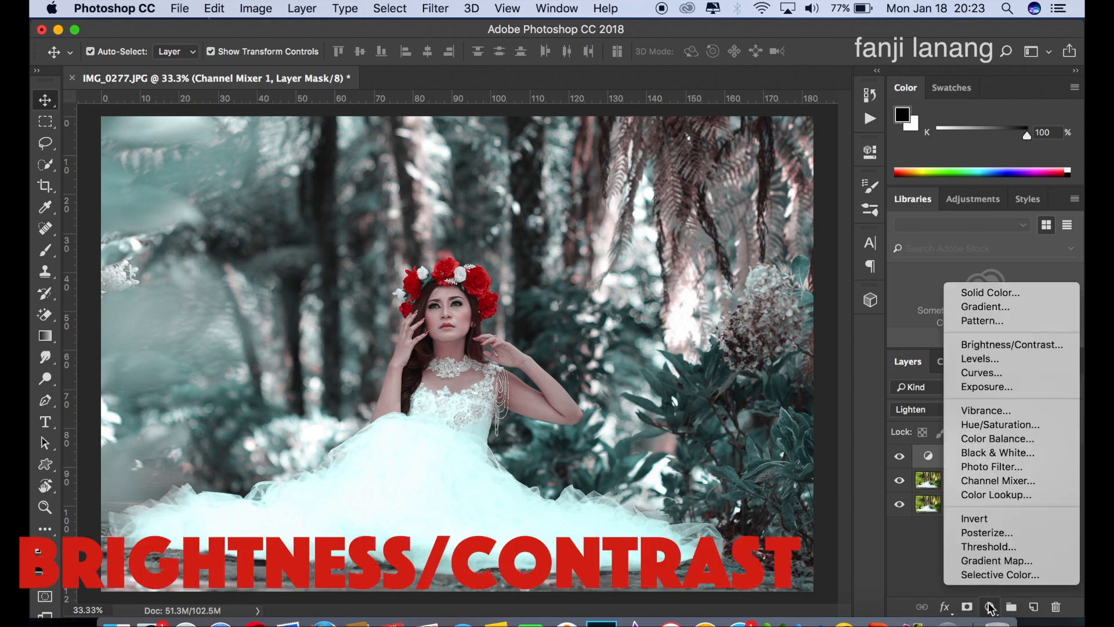
pyautogui.click(985, 347)
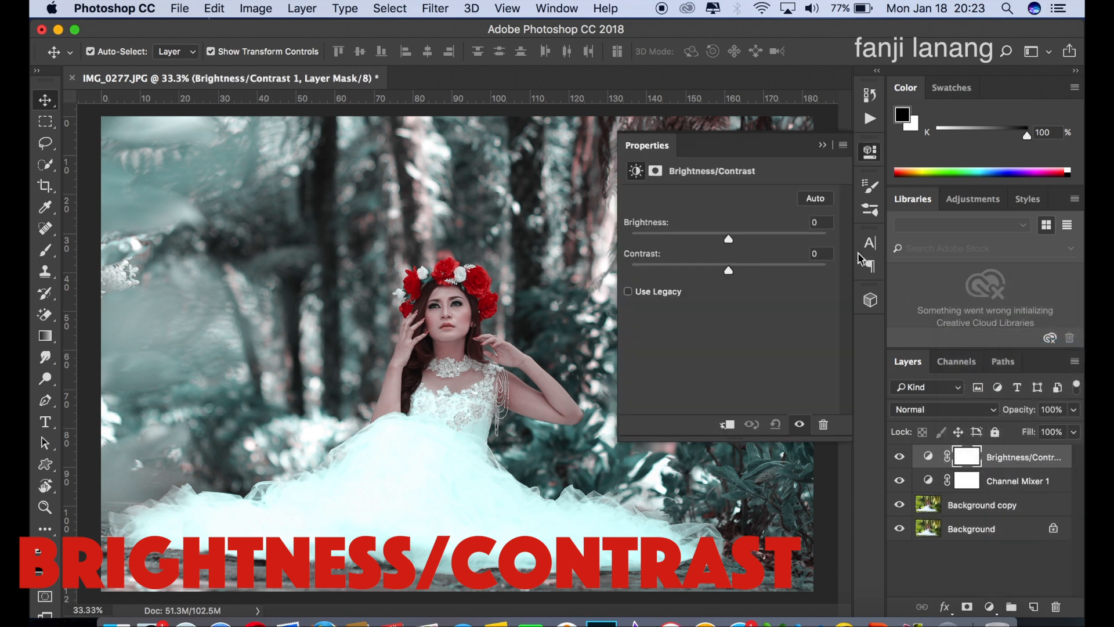
pyautogui.moveTo(769, 265); pyautogui.dragTo(778, 272)
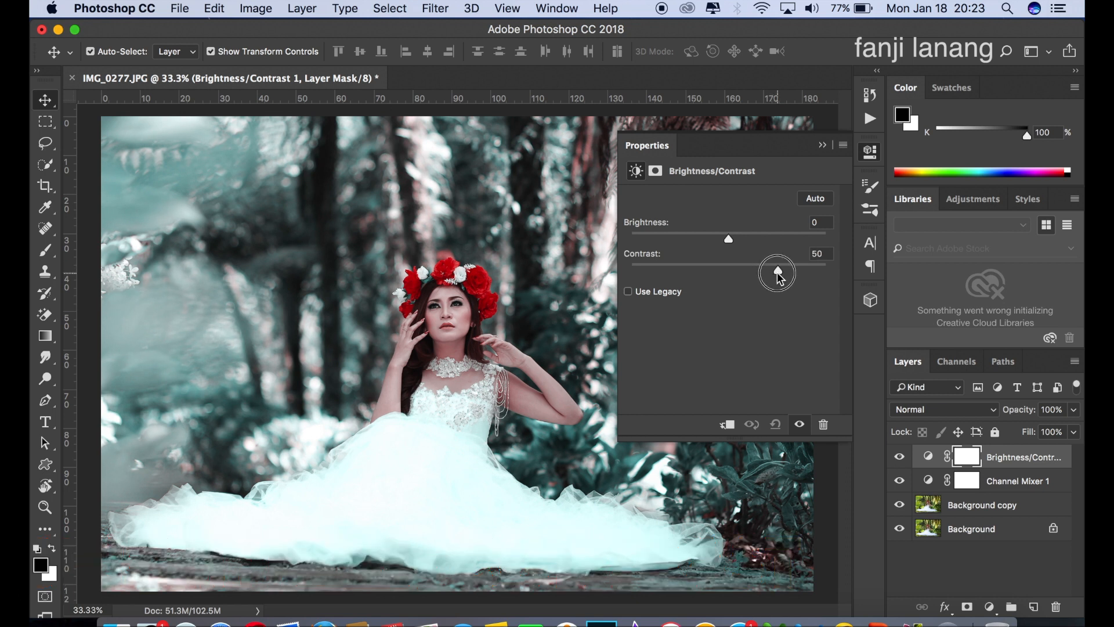
pyautogui.moveTo(711, 235); pyautogui.dragTo(715, 239)
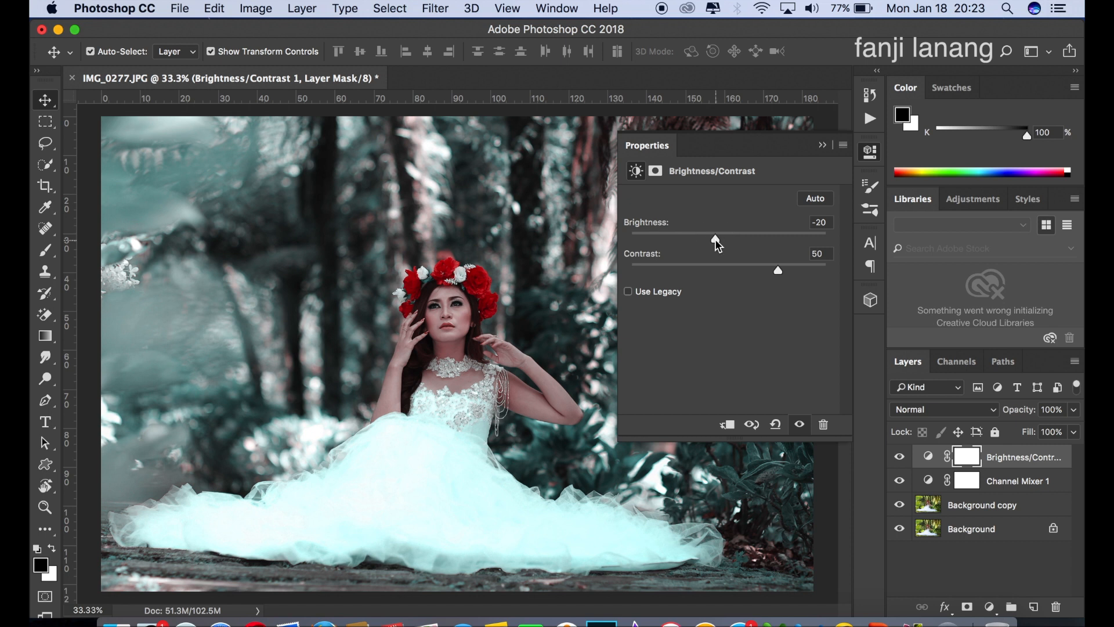
pyautogui.click(825, 143)
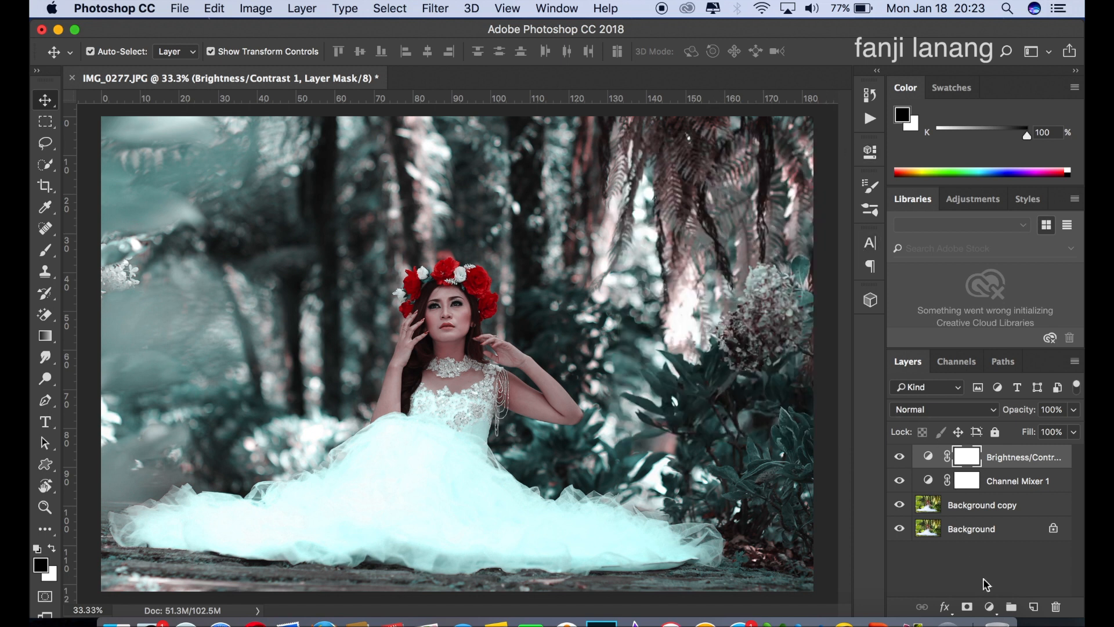
# Add a Selective Color adjustment layer and, for the Reds, set Cyan to -50%, increase Yellow and set Black to +10%.
pyautogui.click(990, 607)
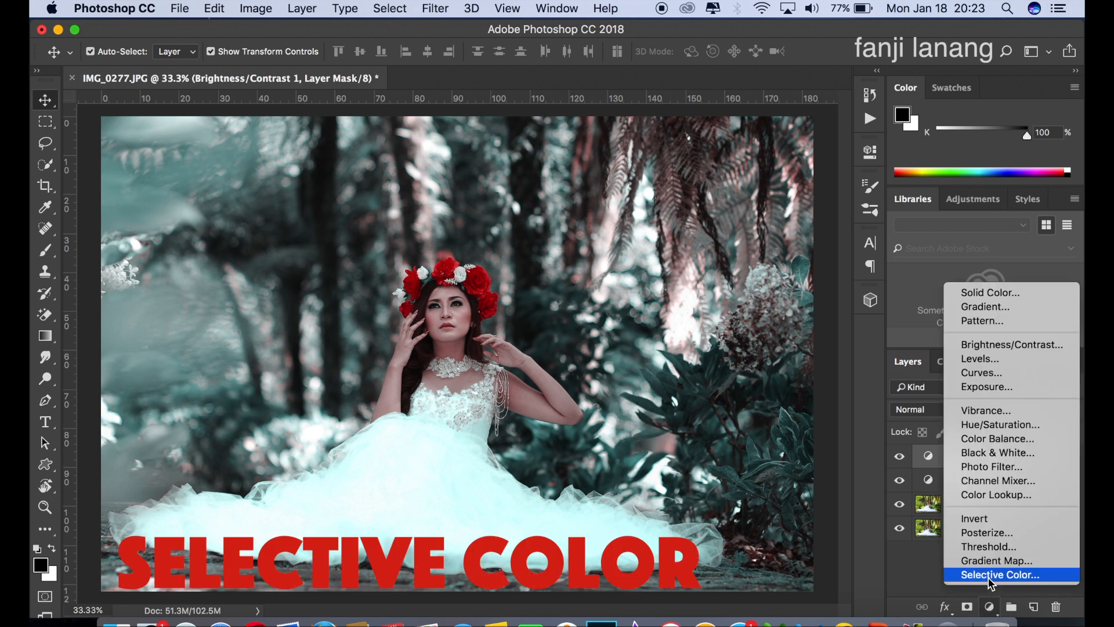
pyautogui.click(988, 575)
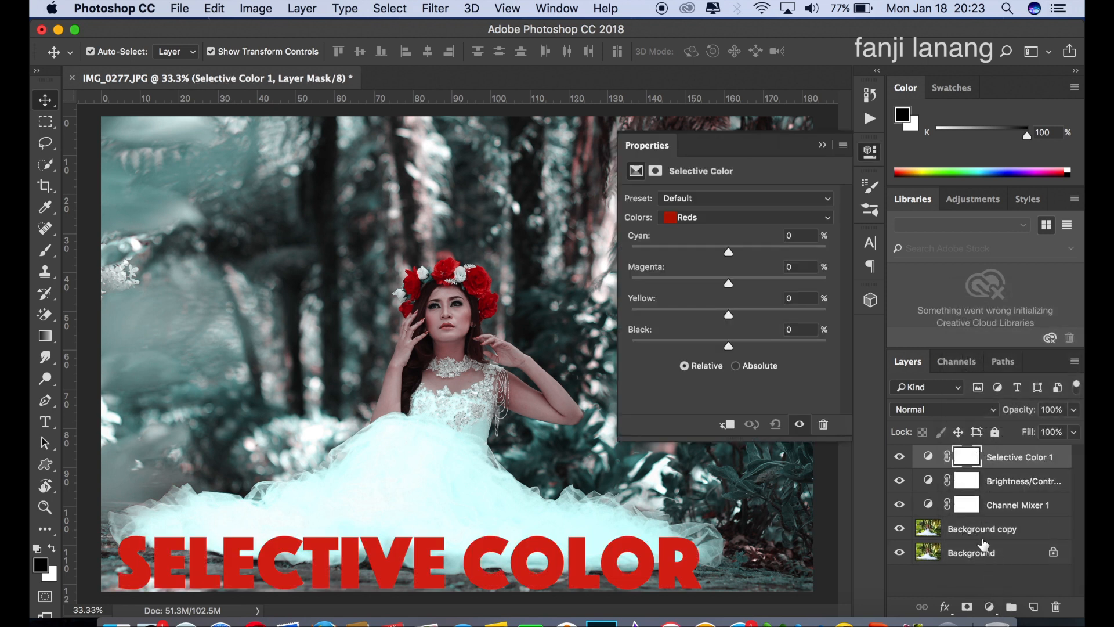
pyautogui.click(687, 251)
pyautogui.moveTo(683, 248); pyautogui.dragTo(680, 253)
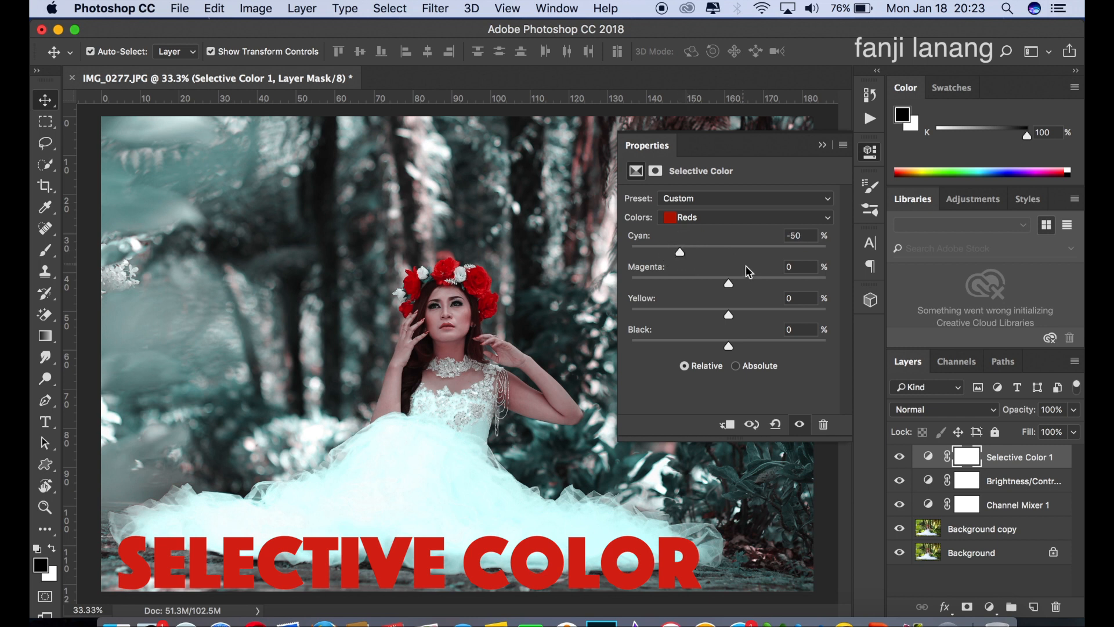
pyautogui.click(777, 312)
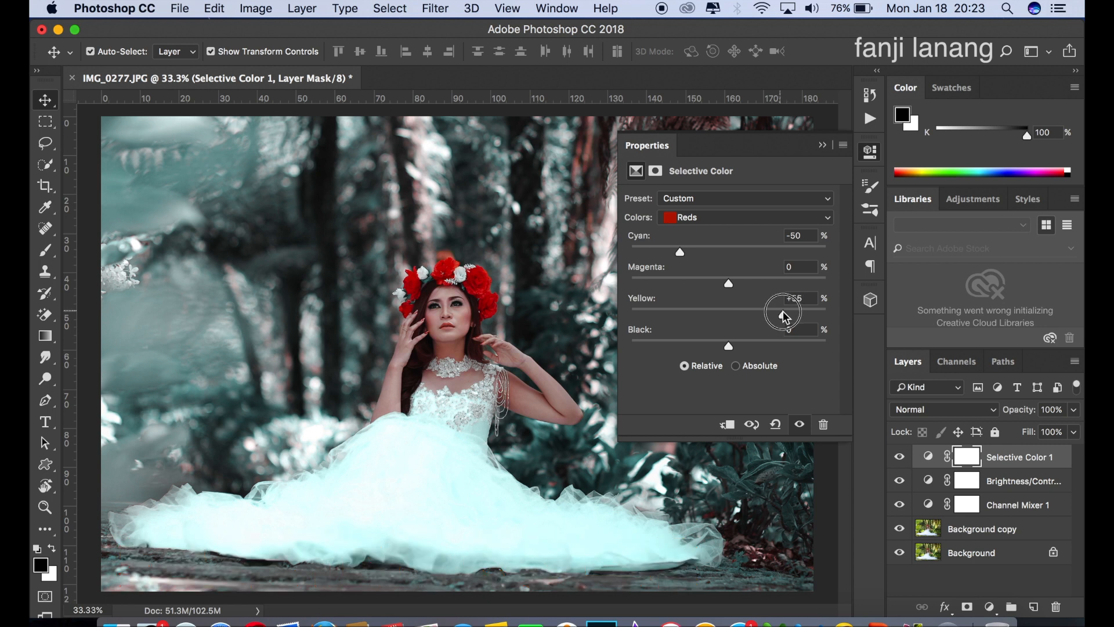
pyautogui.moveTo(792, 315); pyautogui.dragTo(793, 316)
pyautogui.moveTo(730, 341); pyautogui.dragTo(738, 344)
# Set the Cyans in the Selective Color adjustment to Magenta +100% and Yellow -70%.
pyautogui.click(702, 218)
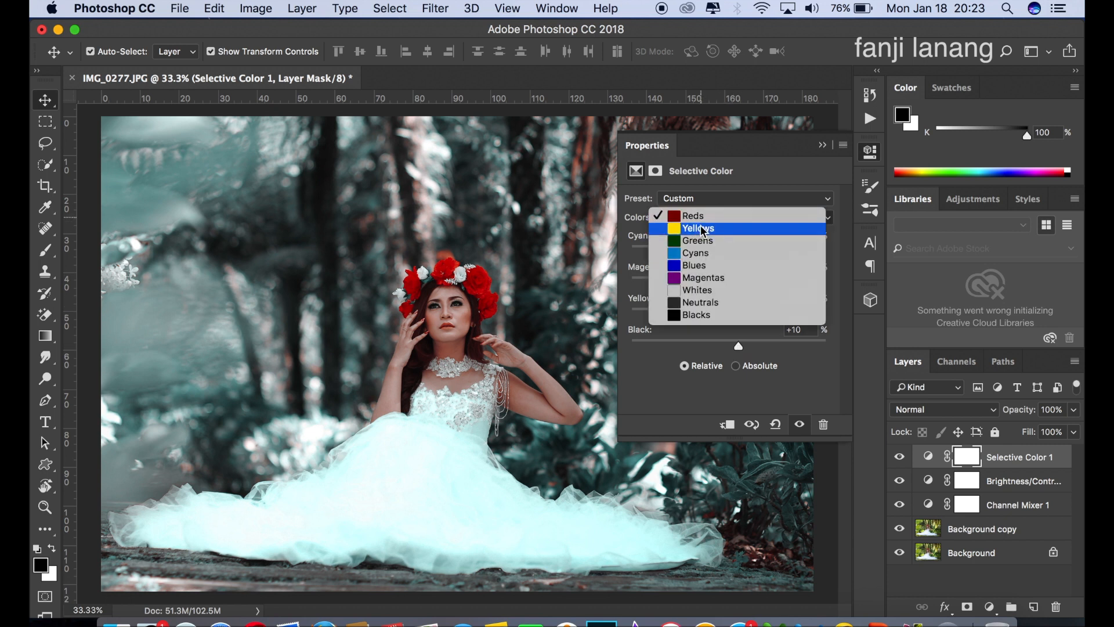
pyautogui.click(702, 229)
pyautogui.click(702, 219)
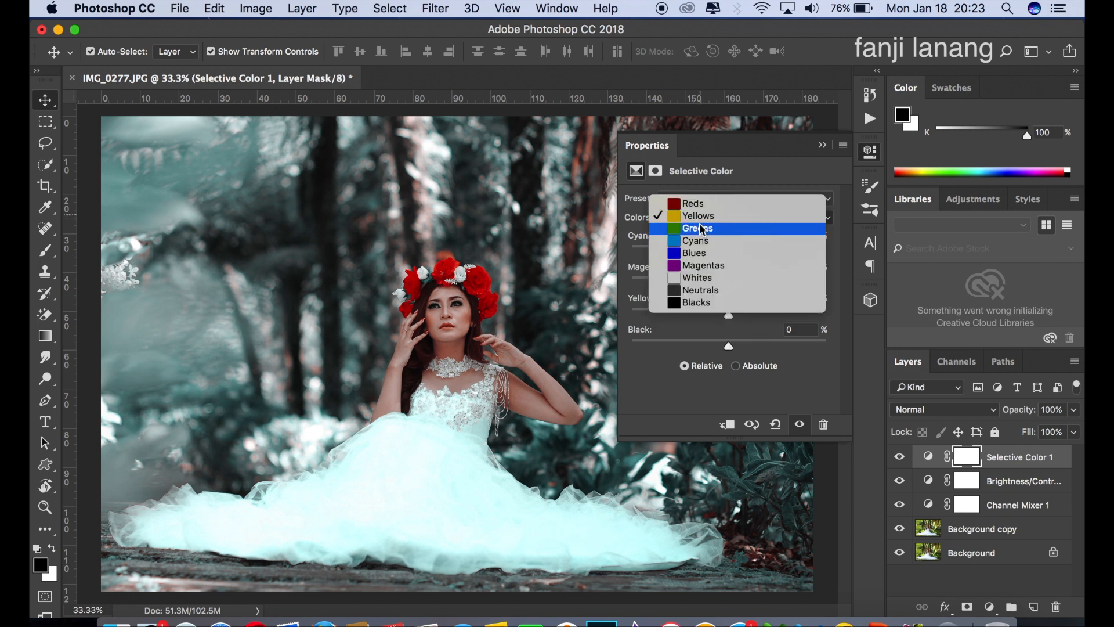
pyautogui.click(700, 240)
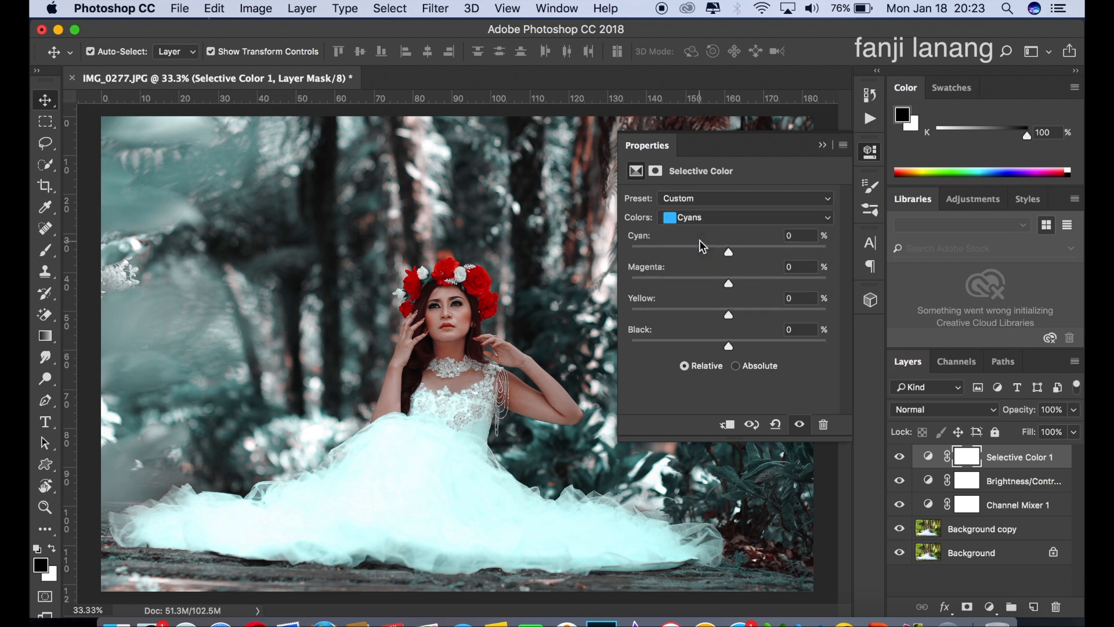
pyautogui.click(727, 284)
pyautogui.moveTo(729, 289); pyautogui.dragTo(833, 290)
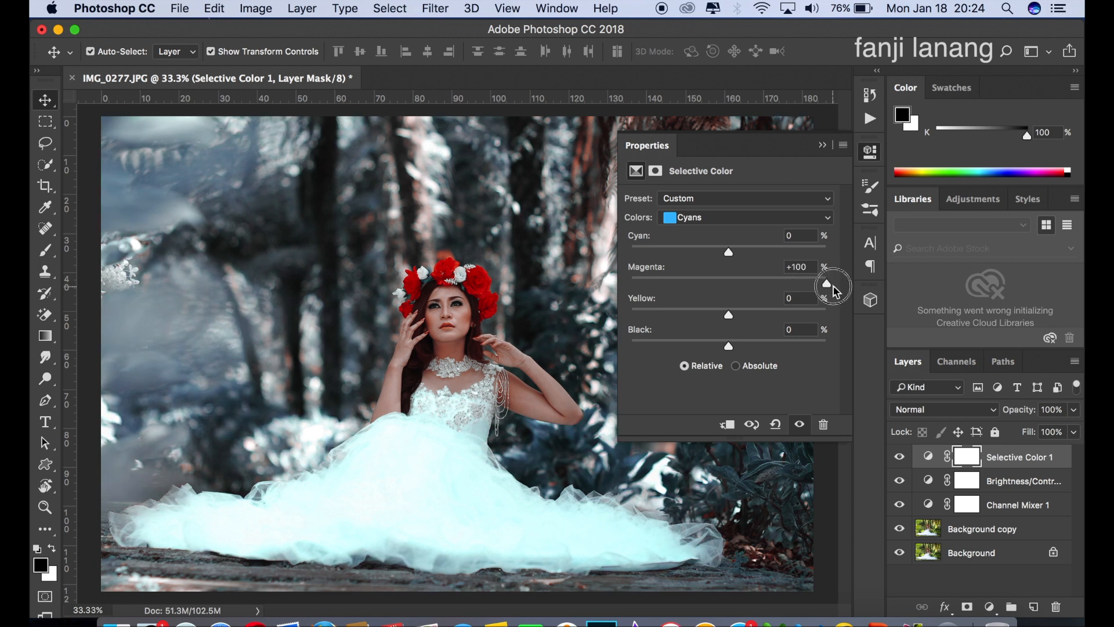
pyautogui.click(664, 311)
pyautogui.moveTo(664, 310); pyautogui.dragTo(660, 314)
# Raise Magenta slightly for the Blues in the Selective Color adjustment.
pyautogui.click(694, 219)
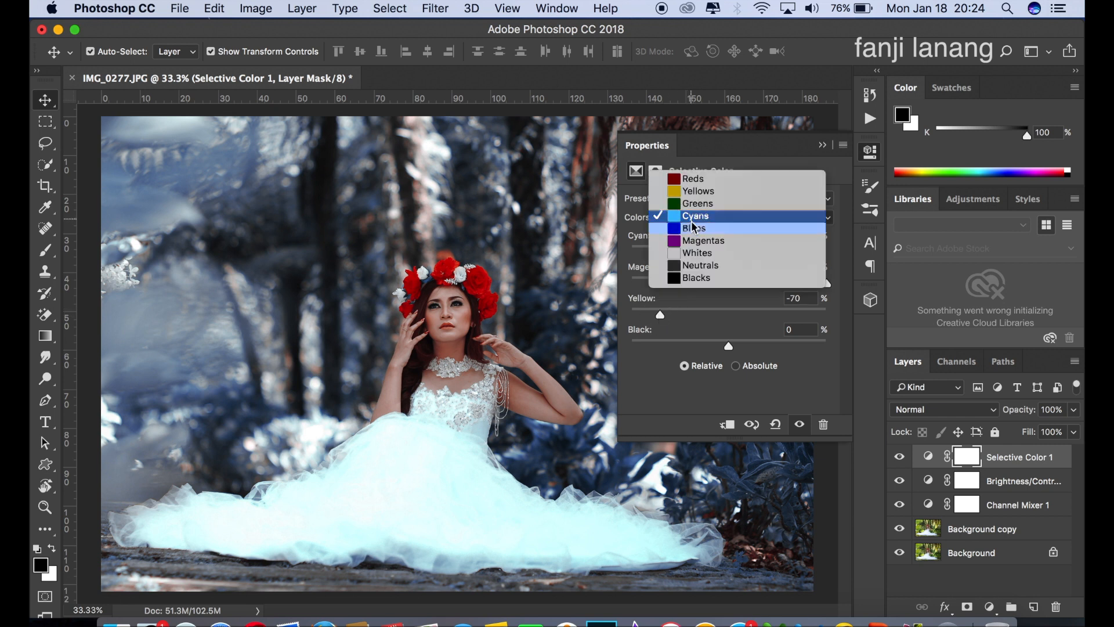
pyautogui.click(695, 229)
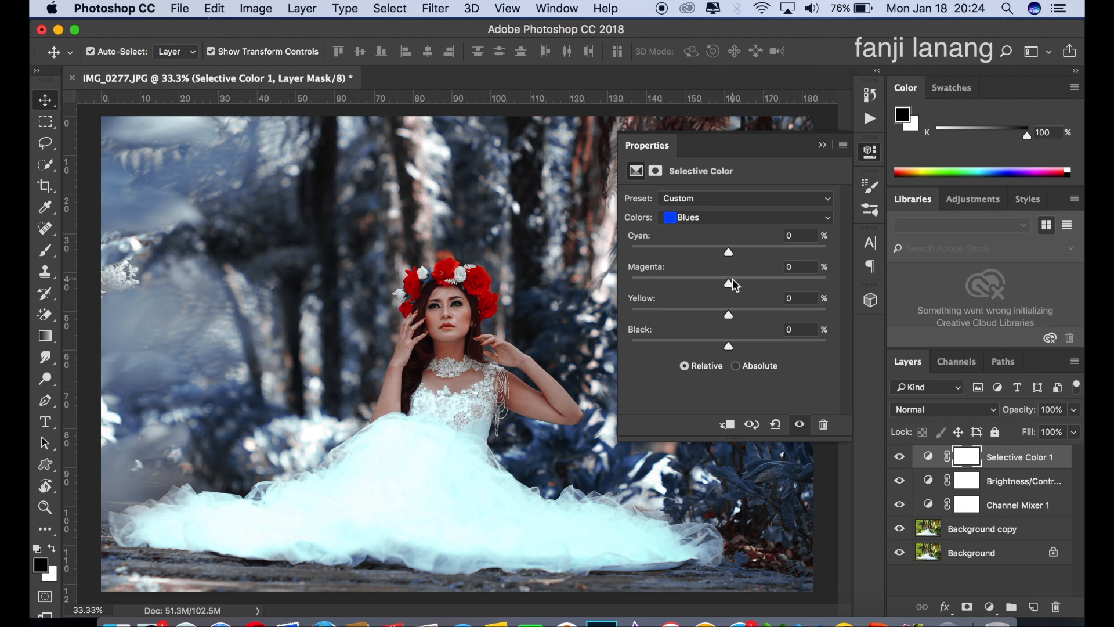
pyautogui.moveTo(737, 285); pyautogui.dragTo(743, 284)
# Set the Whites in the Selective Color adjustment to Cyan -40% and Magenta -15%.
pyautogui.click(728, 217)
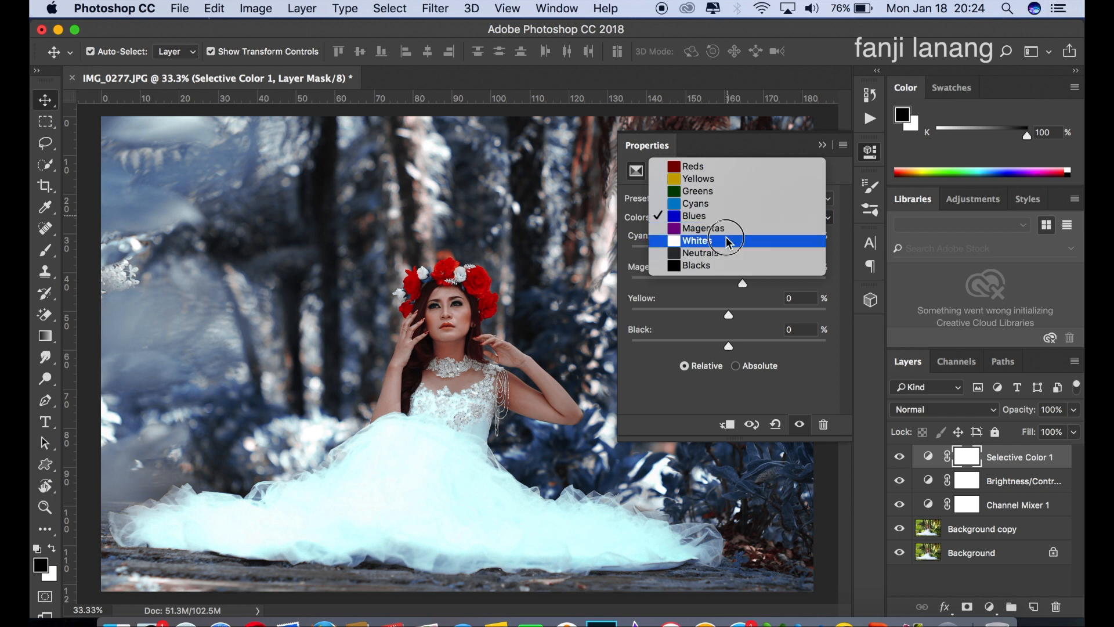
pyautogui.click(726, 238)
pyautogui.moveTo(709, 249); pyautogui.dragTo(716, 288)
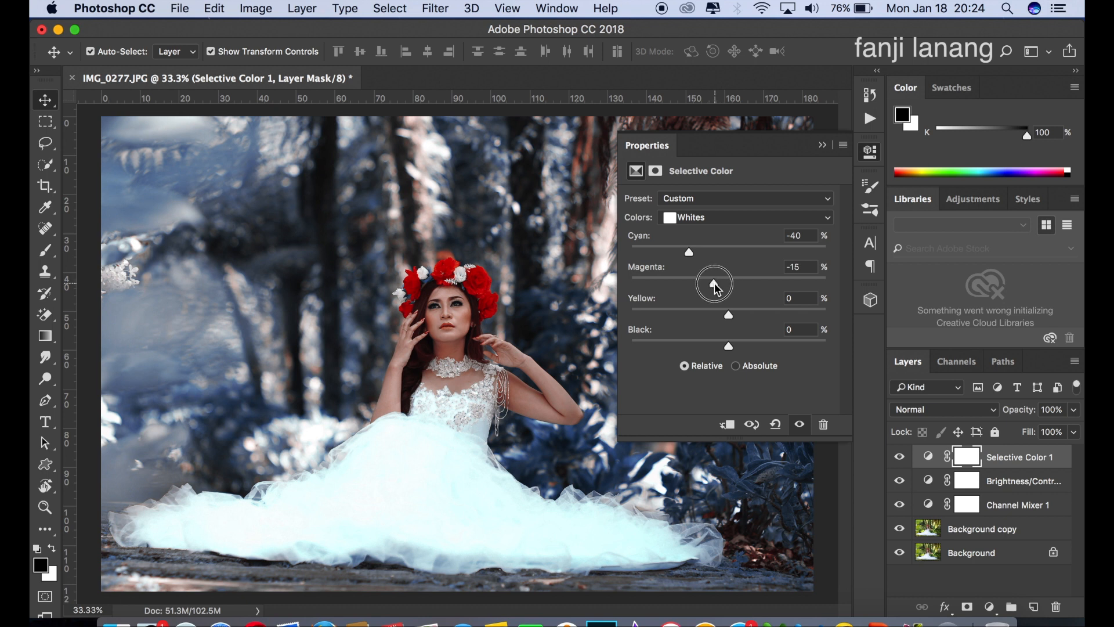
# Raise Cyan slightly for the Neutrals in the Selective Color adjustment.
pyautogui.click(711, 219)
pyautogui.click(708, 229)
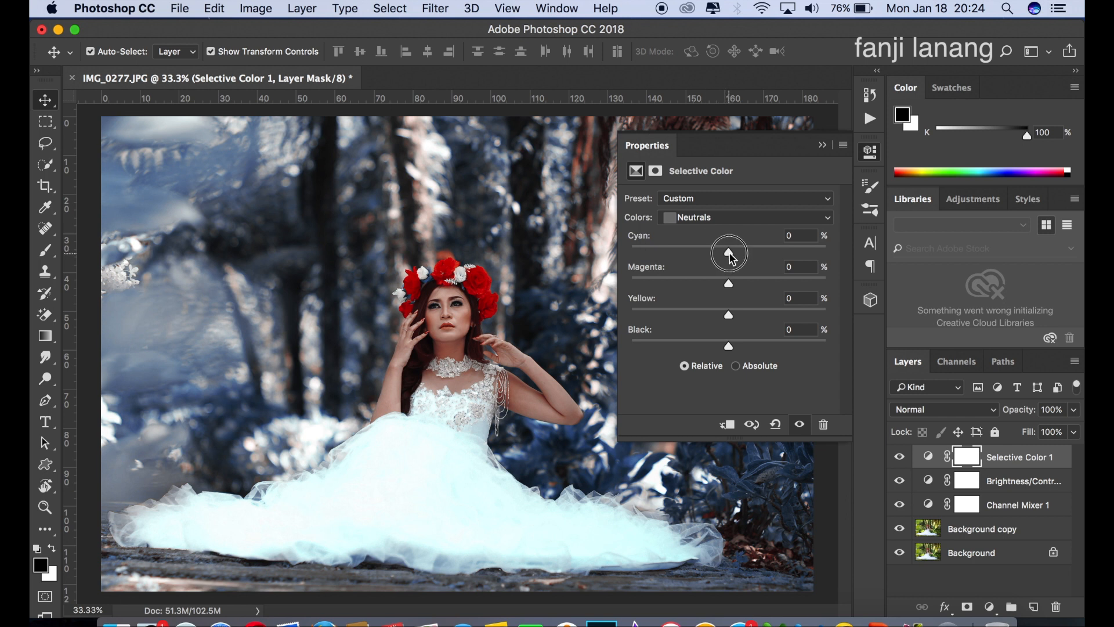
pyautogui.moveTo(732, 259); pyautogui.dragTo(735, 263)
# For the Blacks in the Selective Color adjustment, set Cyan and Magenta to +10% each and increase Yellow slightly.
pyautogui.click(719, 220)
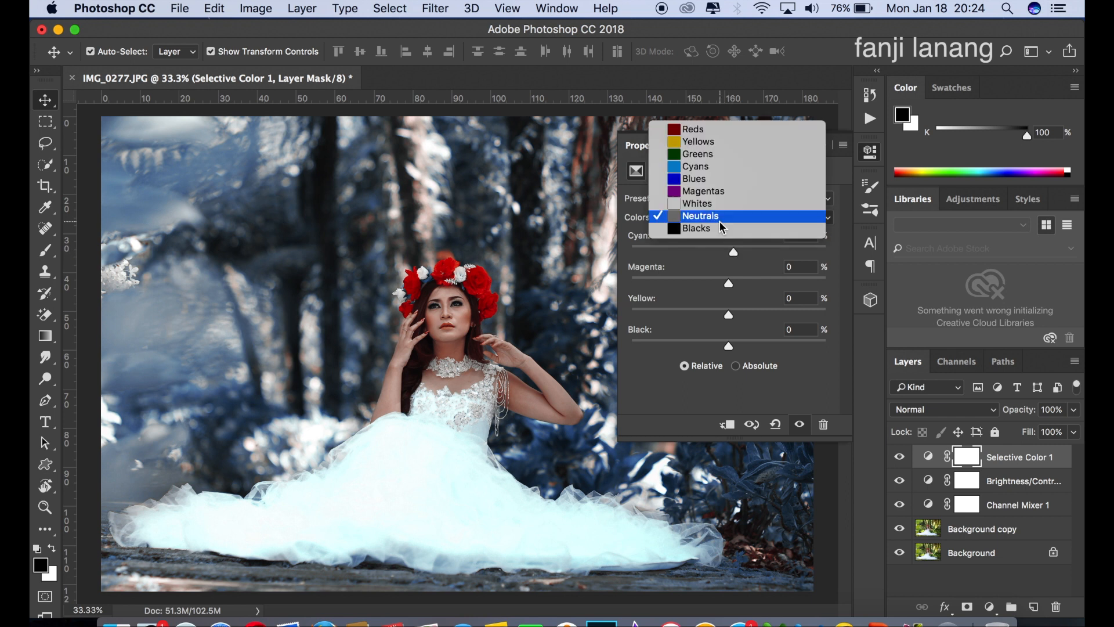
pyautogui.click(719, 225)
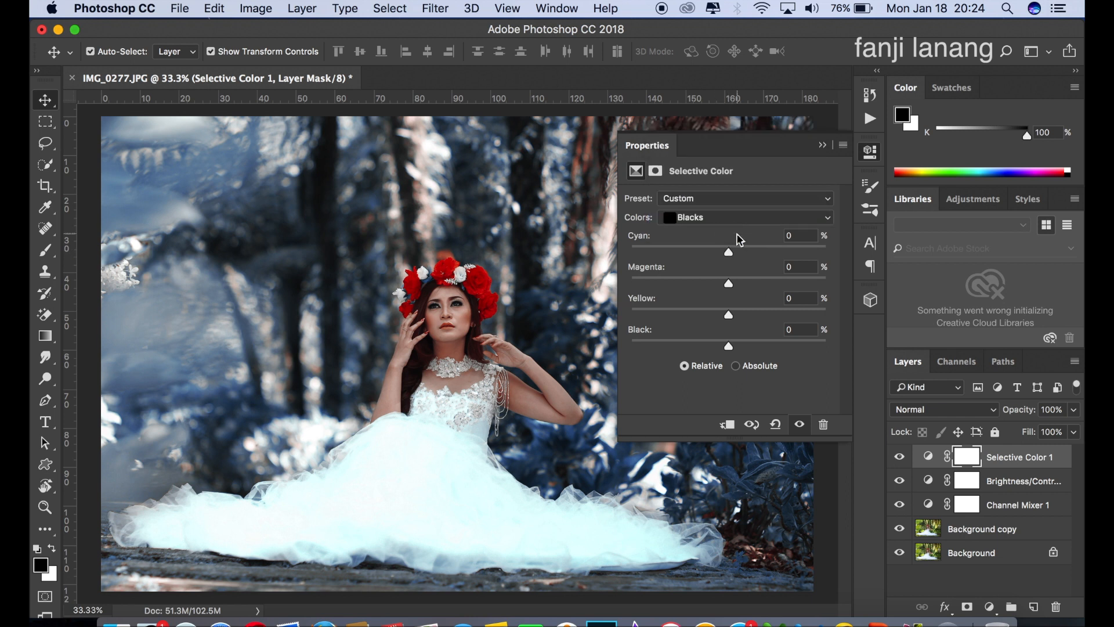
pyautogui.moveTo(737, 248); pyautogui.dragTo(738, 283)
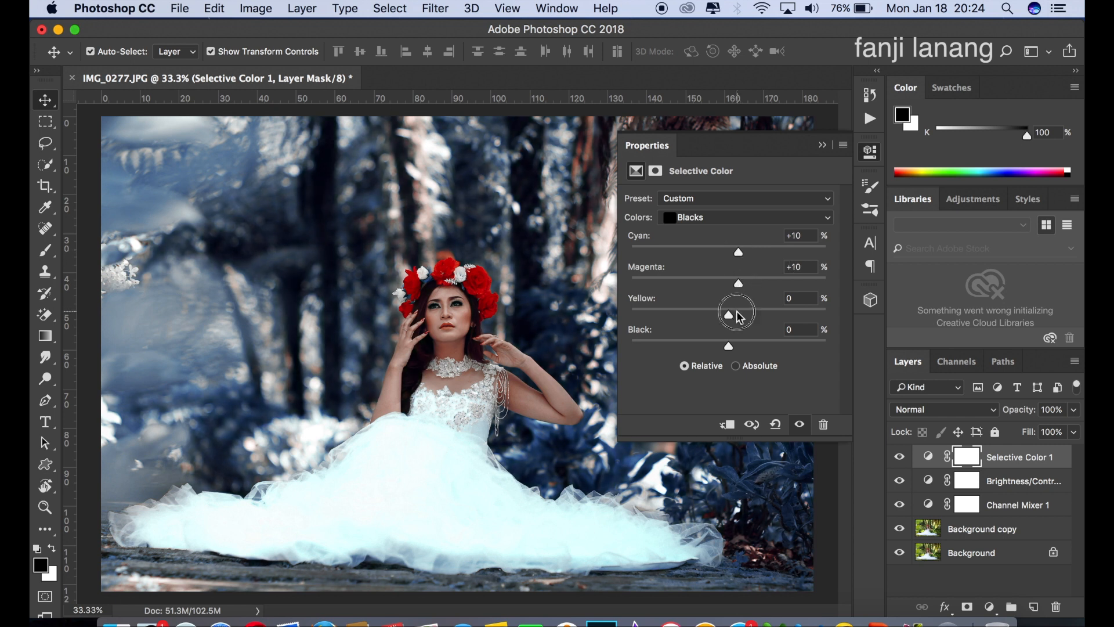
pyautogui.moveTo(740, 315); pyautogui.dragTo(740, 314)
# Collapse the adjustment properties and compare the photo with and without the Selective Color 1 layer.
pyautogui.click(819, 147)
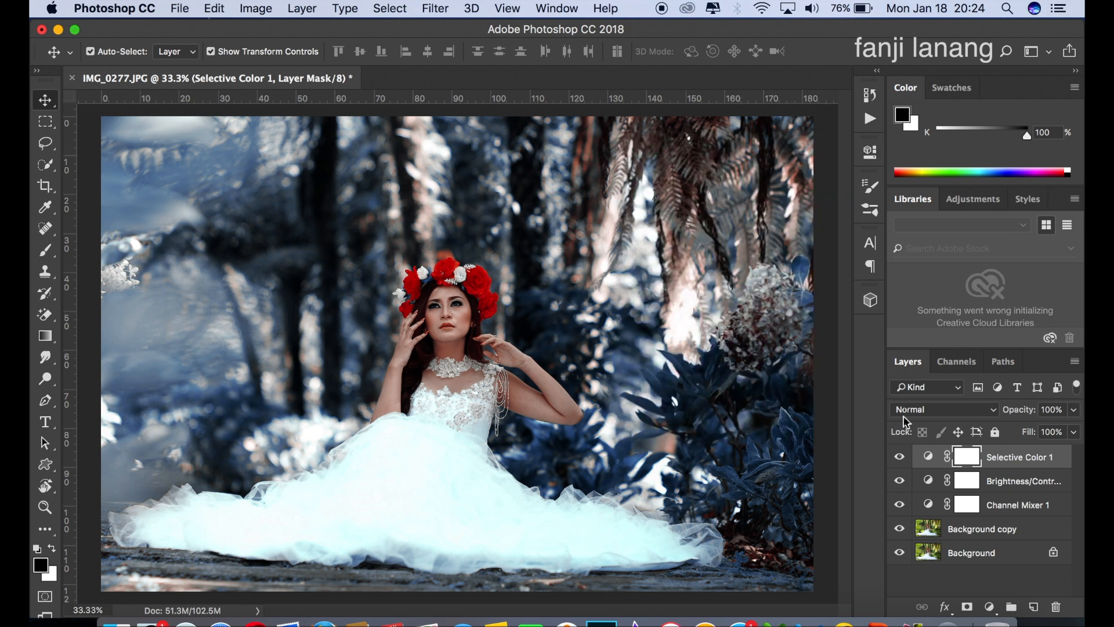
pyautogui.click(900, 457)
pyautogui.click(900, 456)
# Add a new layer and stamp the signature brush in white at size 600 in the photo's lower-right corner.
pyautogui.click(1033, 606)
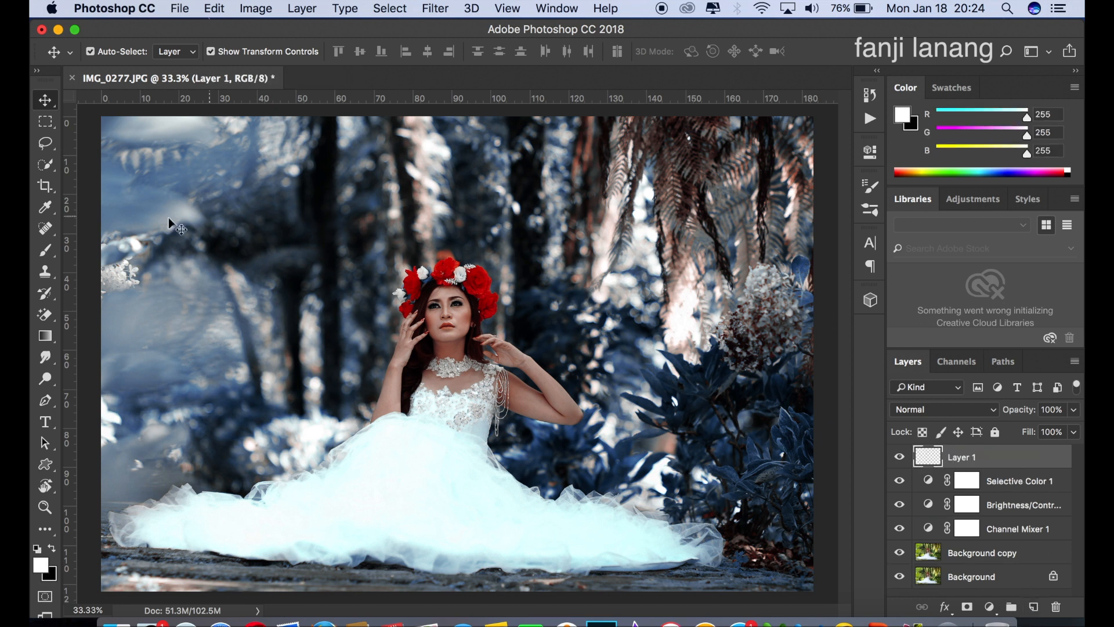
pyautogui.click(45, 250)
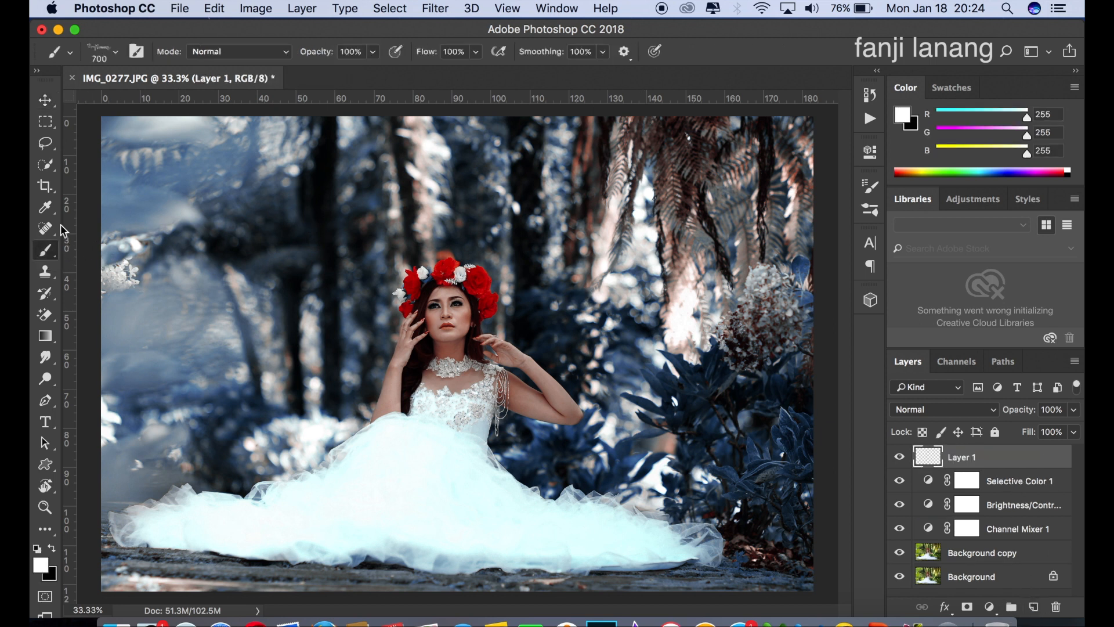
pyautogui.click(115, 52)
pyautogui.click(773, 38)
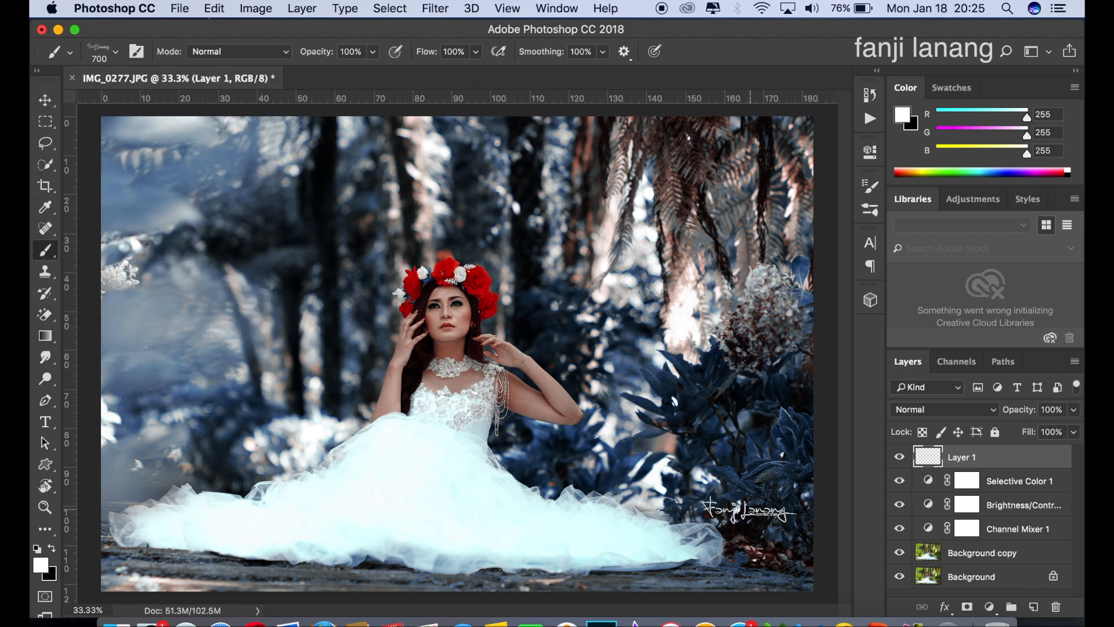
pyautogui.press('[')
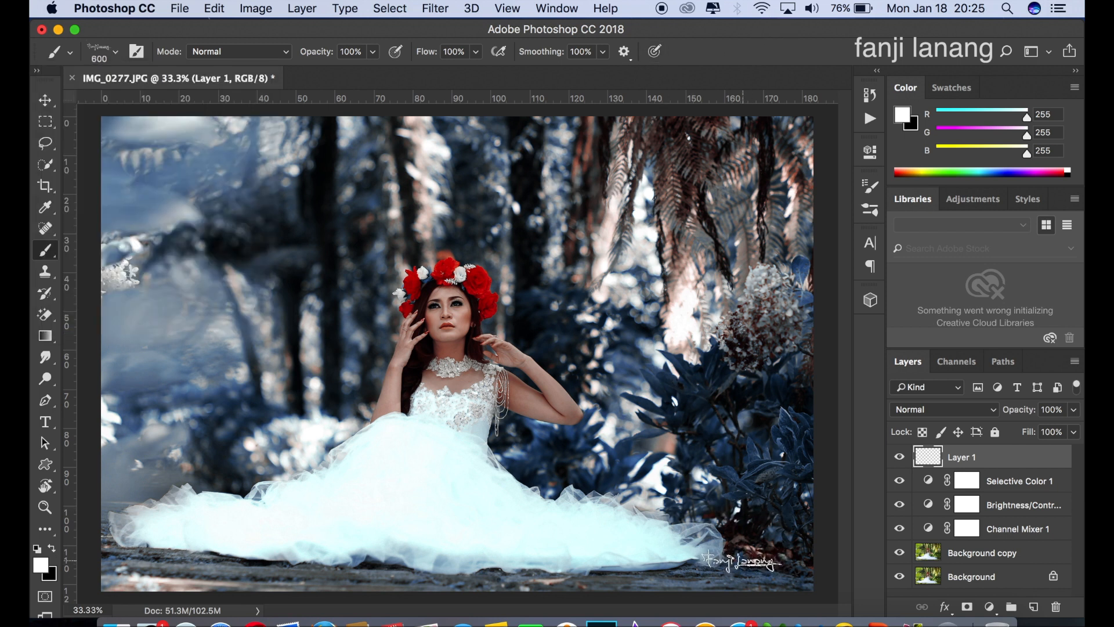
pyautogui.click(761, 561)
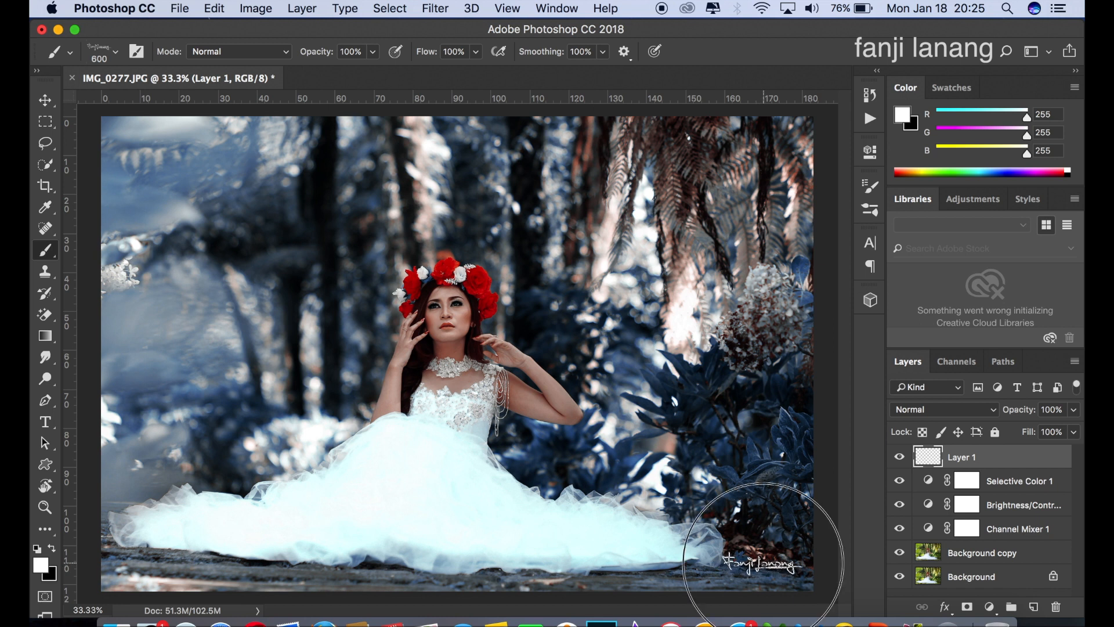